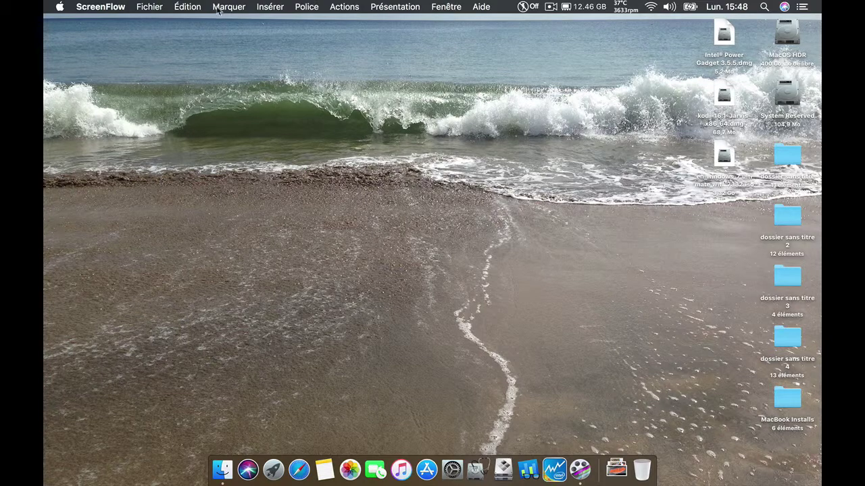
- Check the Mac's model, macOS version and hardware details in the system overview, and close it
click(59, 6)
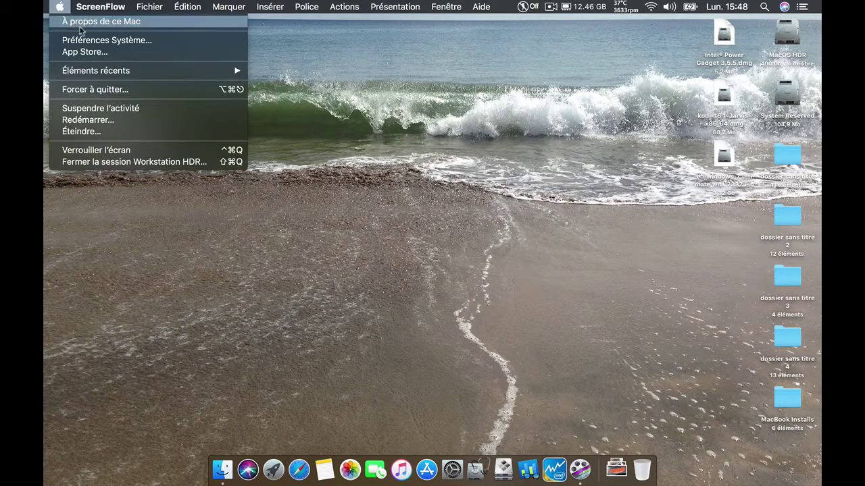
click(80, 24)
drag(323, 92, 238, 26)
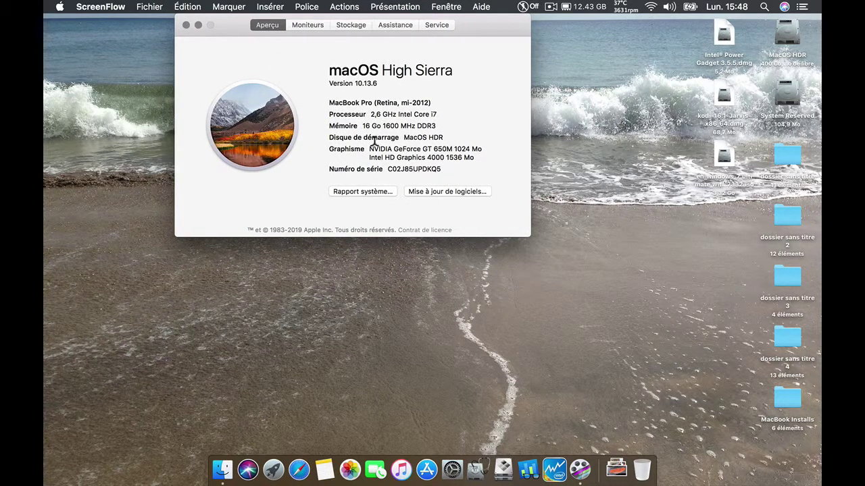
click(186, 24)
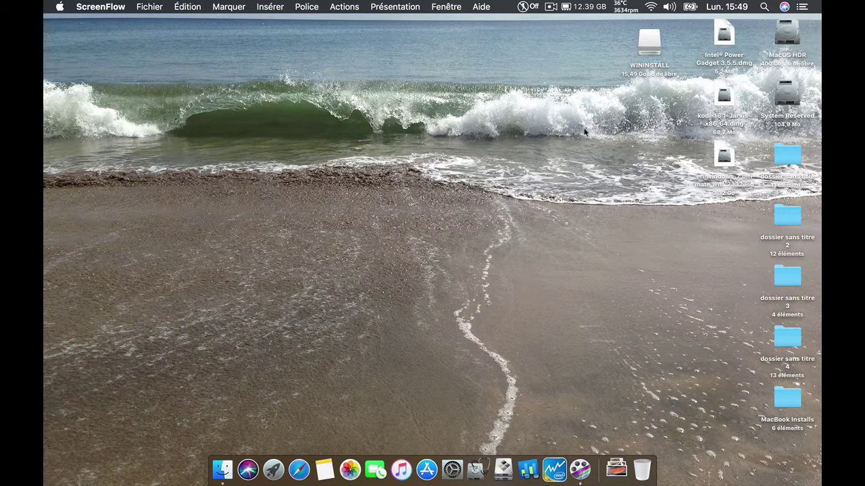
- Move the WININSTALL drive icon away from the other desktop icons and open Disk Utility
drag(645, 40, 572, 40)
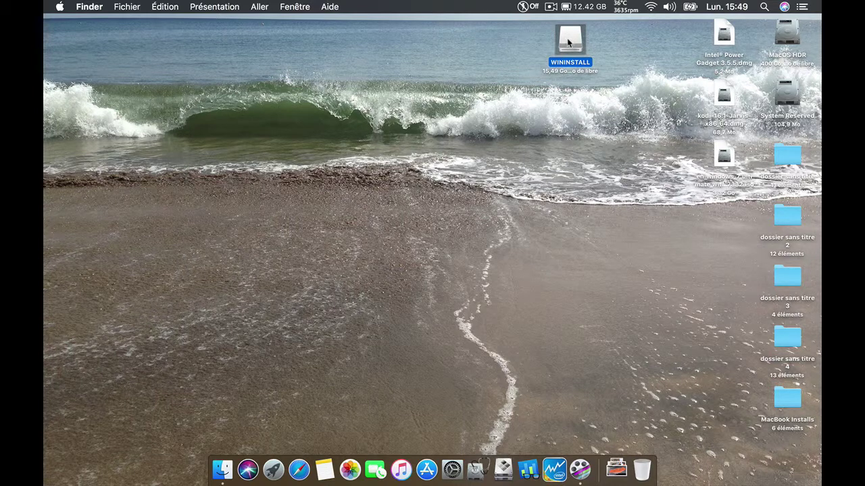
drag(568, 42, 601, 50)
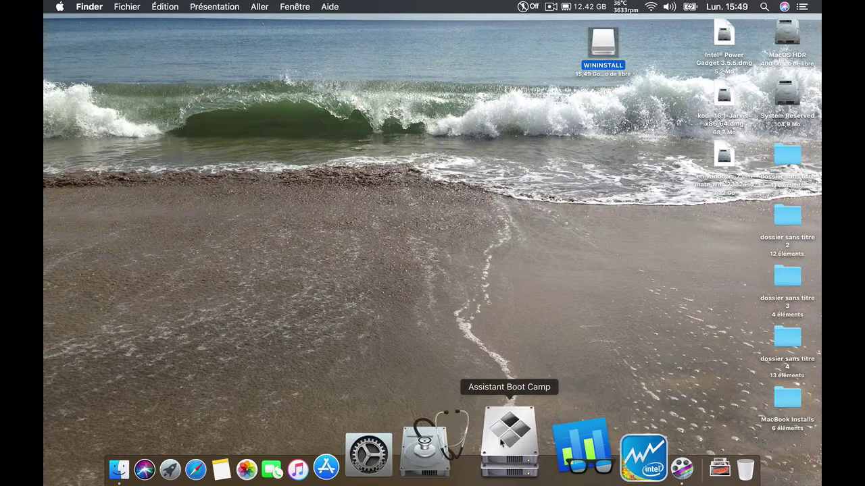
click(492, 446)
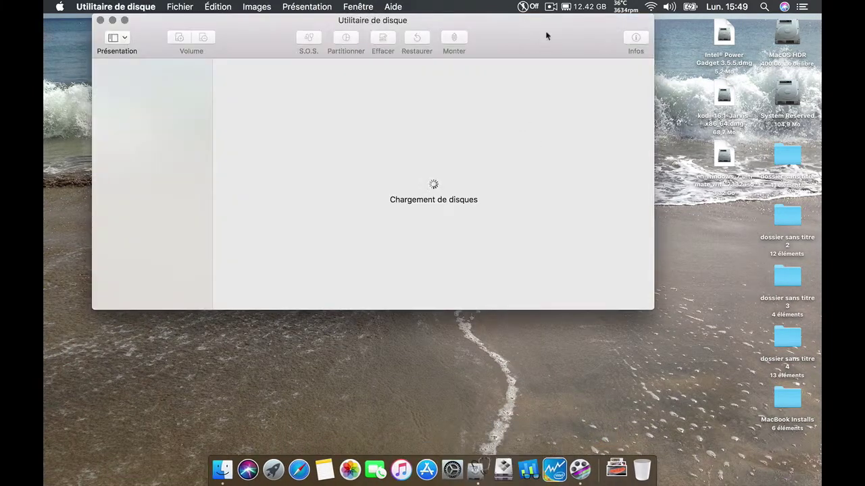
drag(543, 30, 509, 10)
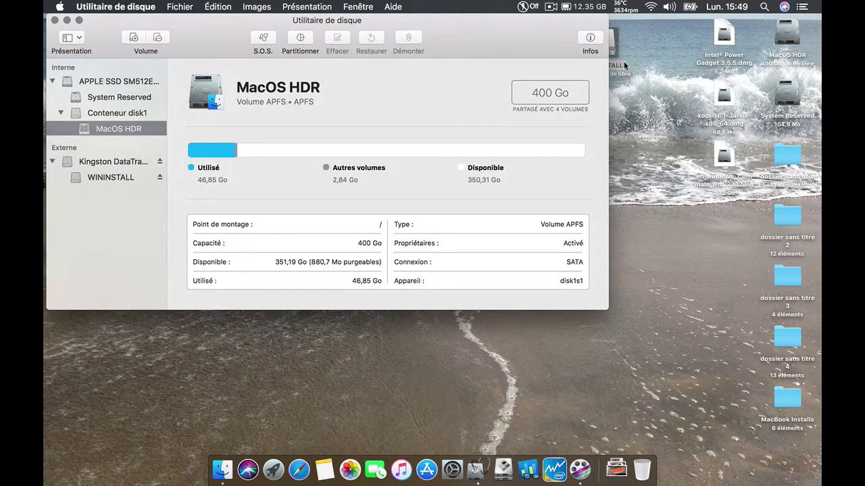
- Show all devices in Disk Utility and inspect the external Kingston DataTraveler drive and its WININSTALL volume
click(119, 162)
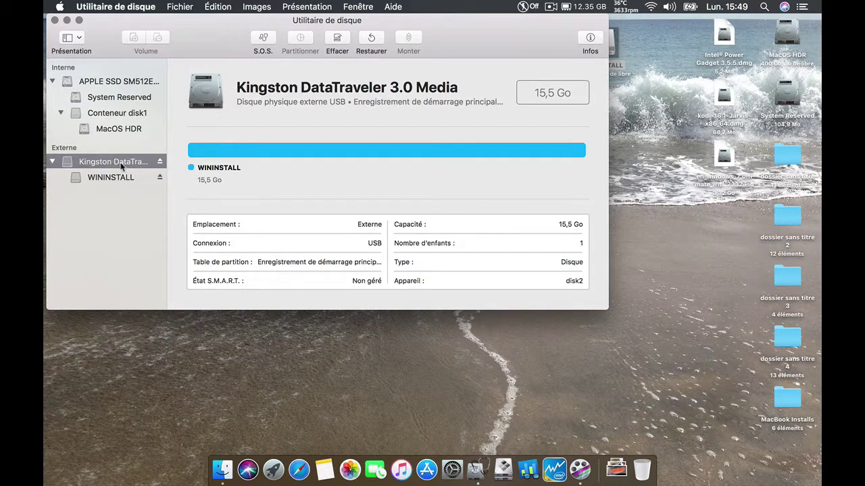
click(77, 38)
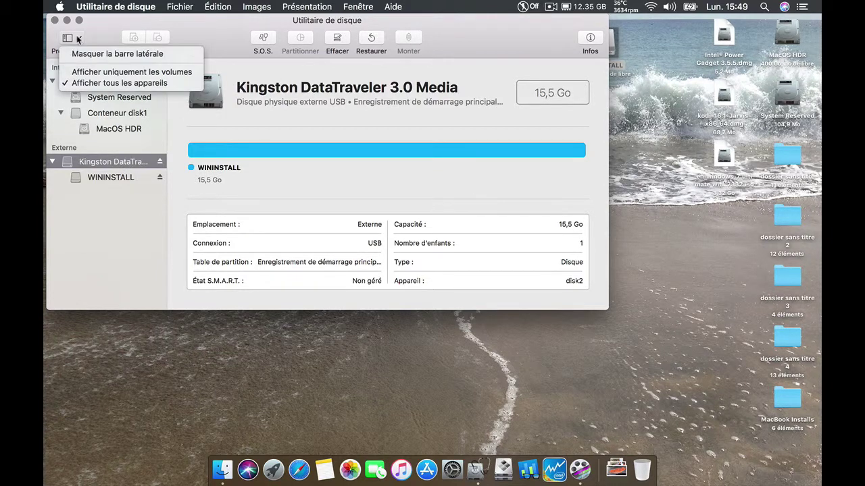
click(100, 83)
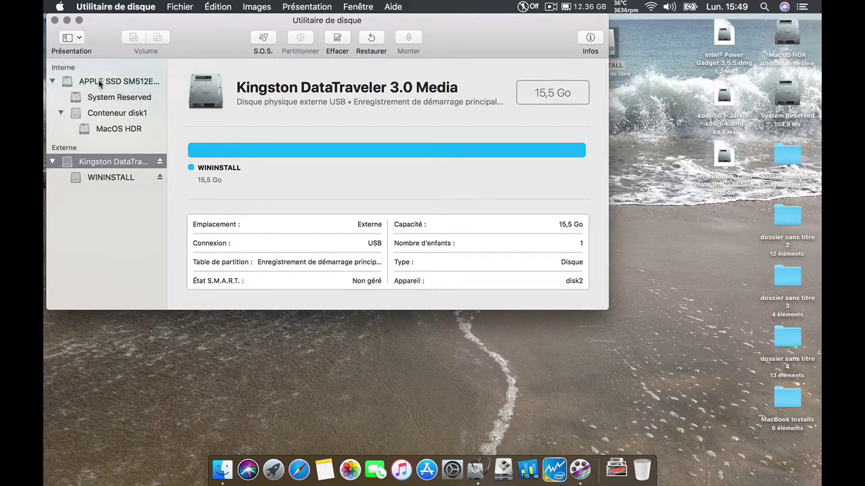
click(110, 177)
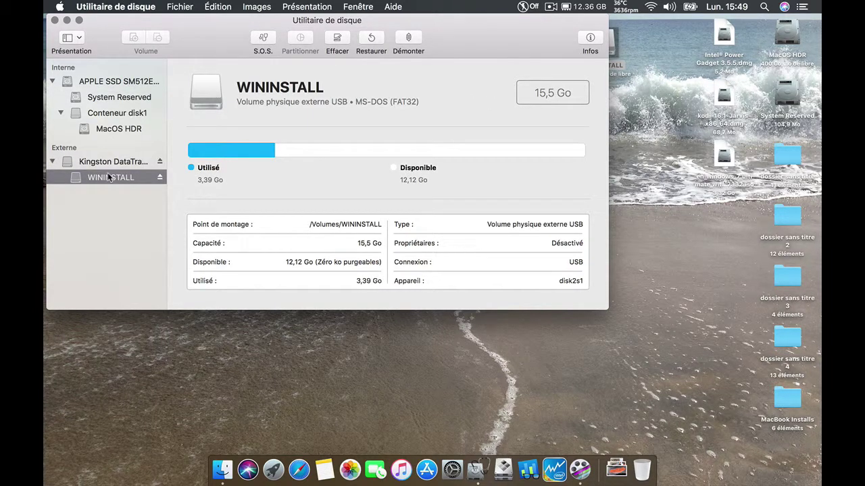
- Review the format and scheme choices for erasing the Kingston DataTraveler drive, cancel the erase and minimize Disk Utility
click(115, 162)
click(337, 39)
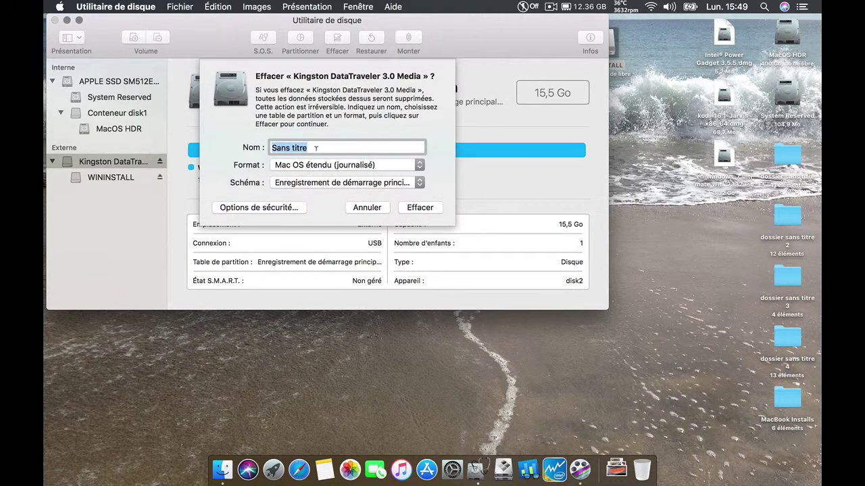
click(406, 166)
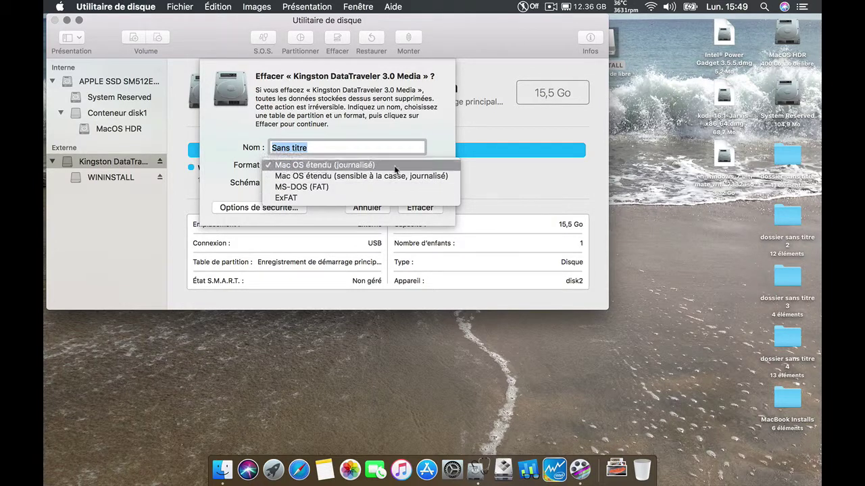
click(444, 146)
click(404, 183)
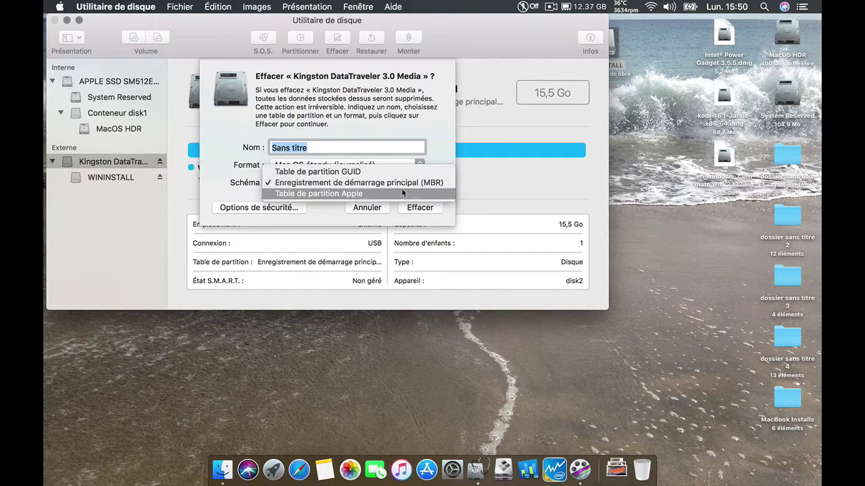
click(494, 190)
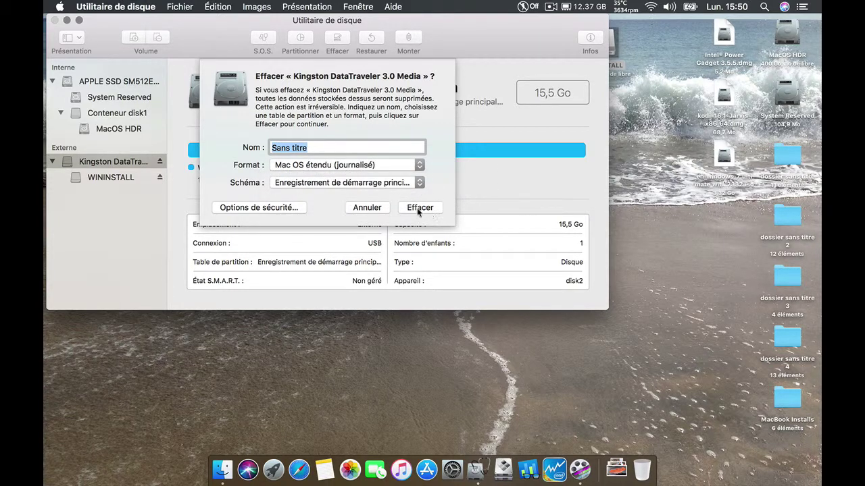
click(360, 210)
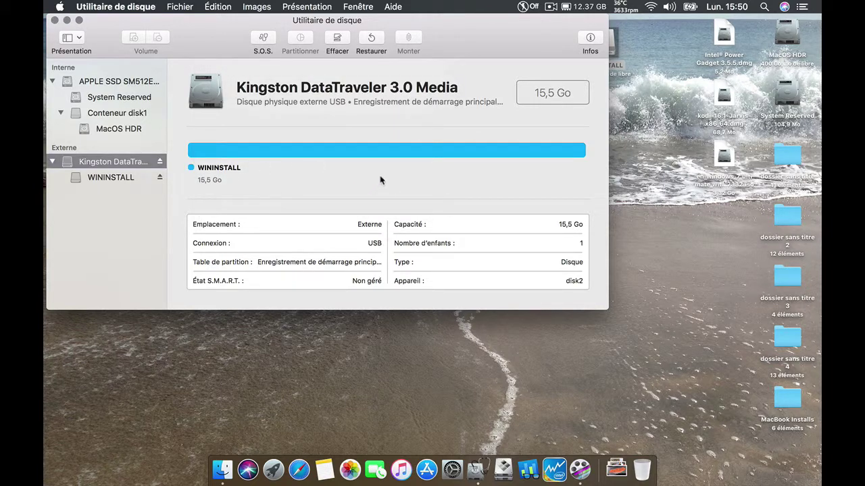
click(67, 20)
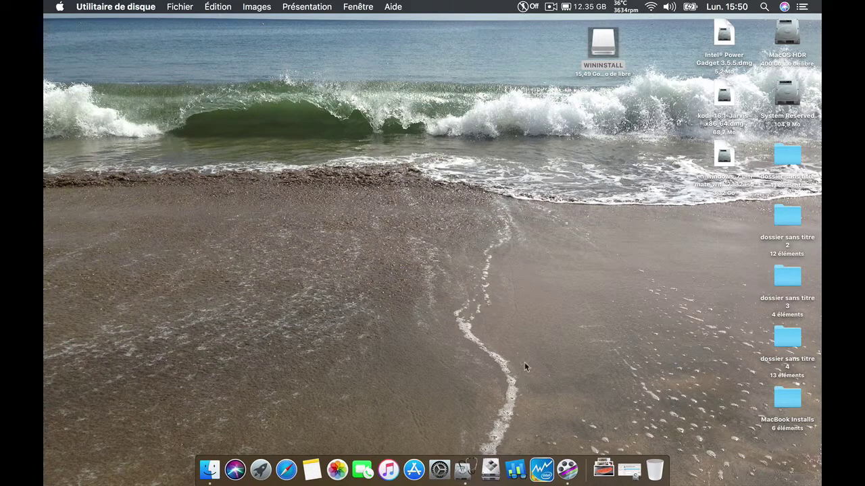
- Open Boot Camp Assistant and check where it is located in Launchpad's Autre folder
click(491, 467)
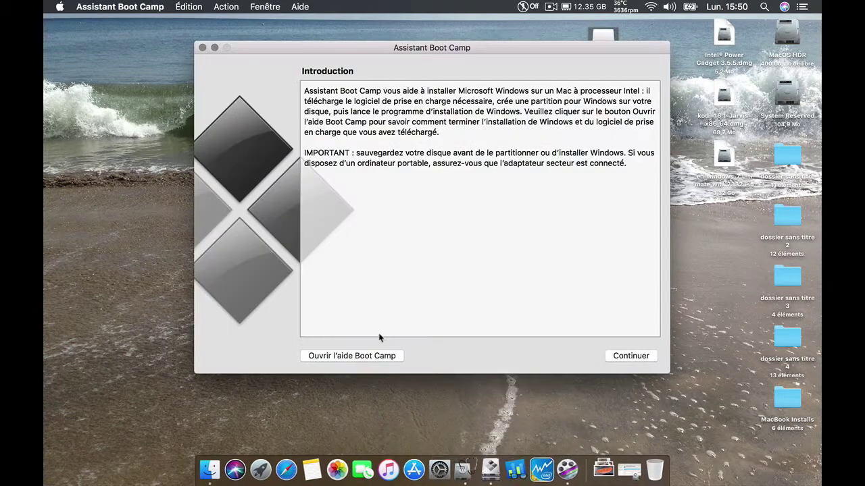
click(262, 464)
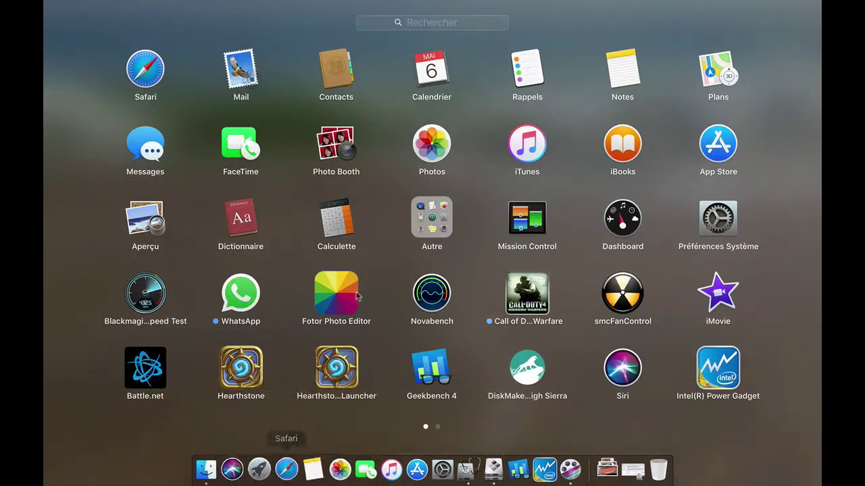
click(423, 224)
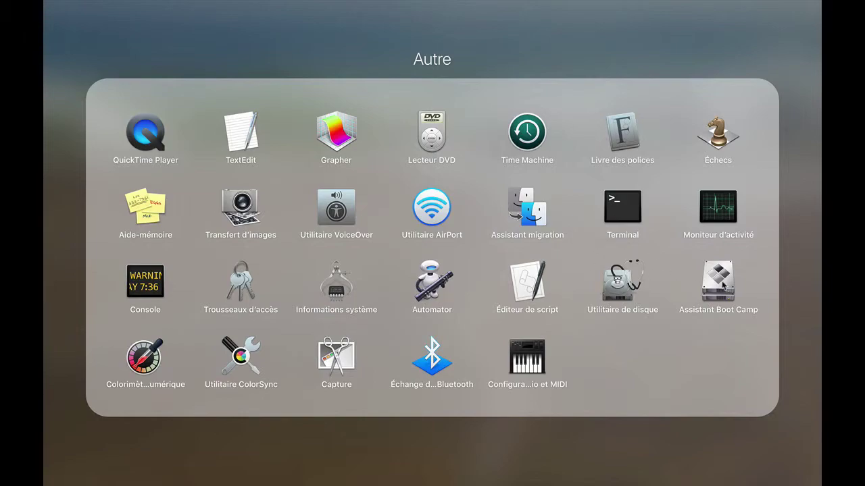
click(657, 468)
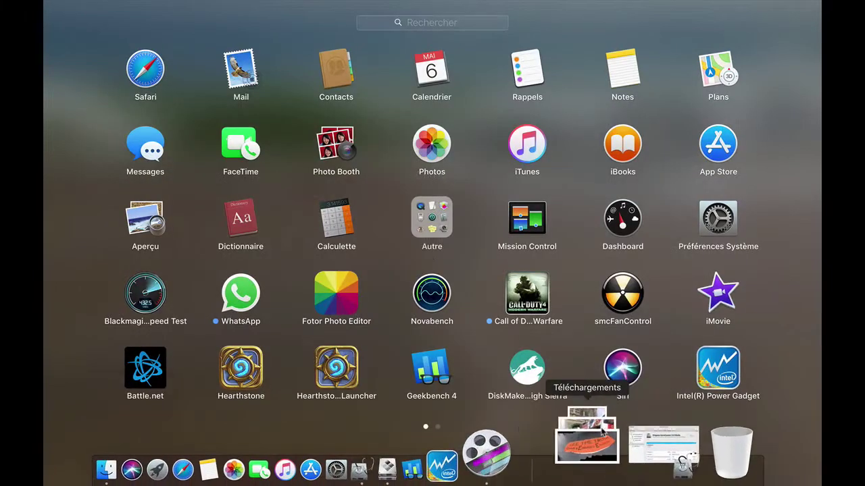
click(482, 459)
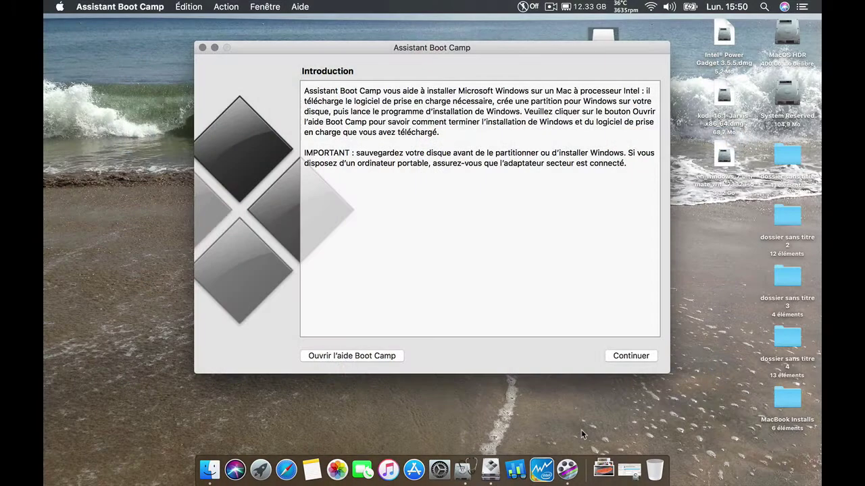
- Deselect the Windows removal task, select only creating a Windows 7 or later install disk, and continue
click(631, 358)
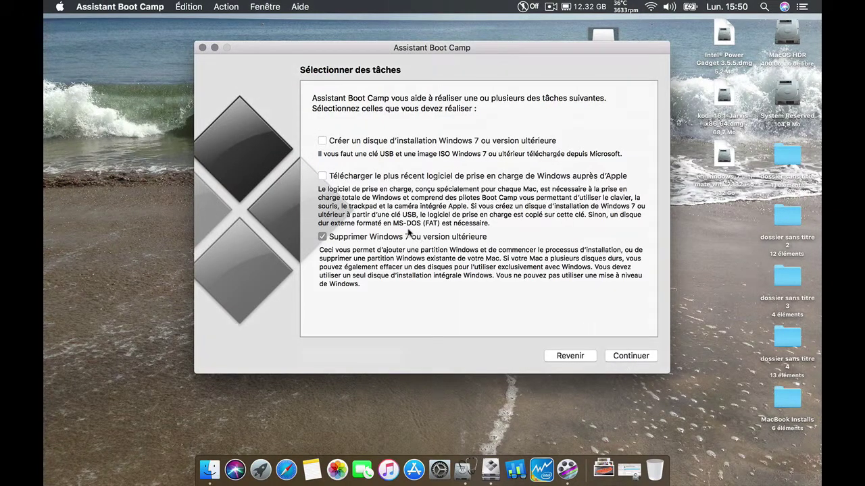
click(323, 236)
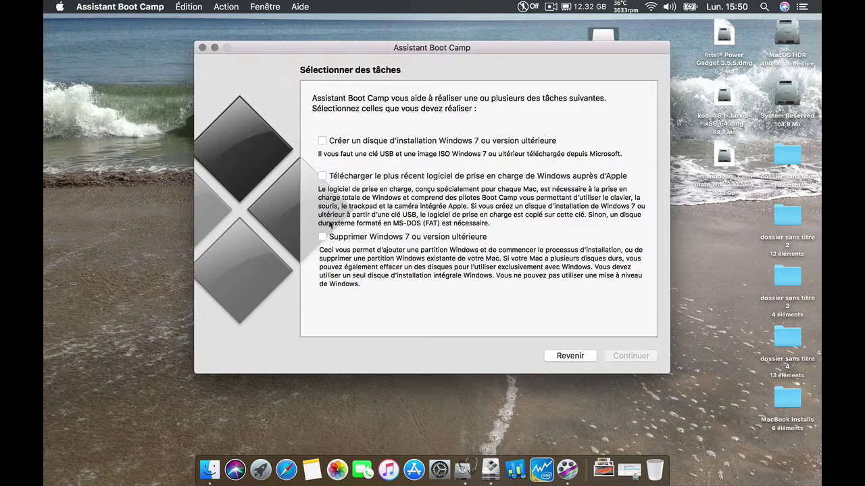
click(323, 142)
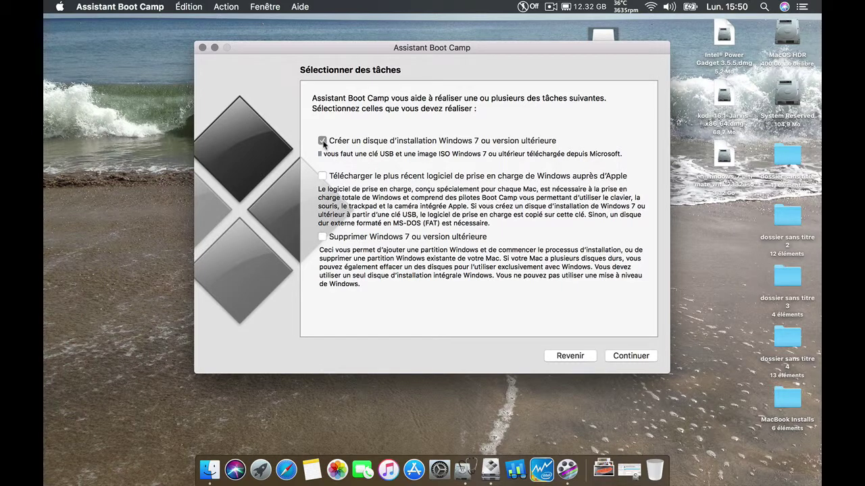
click(639, 356)
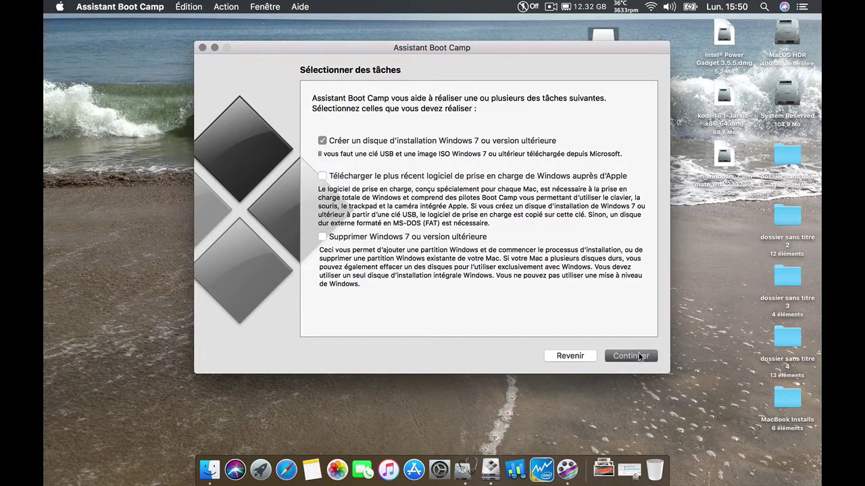
- Locate en_windows_7_ultimate_with_sp1_x64_dvd_u_677332.iso on the desktop as the source image and cancel the file selection
click(626, 171)
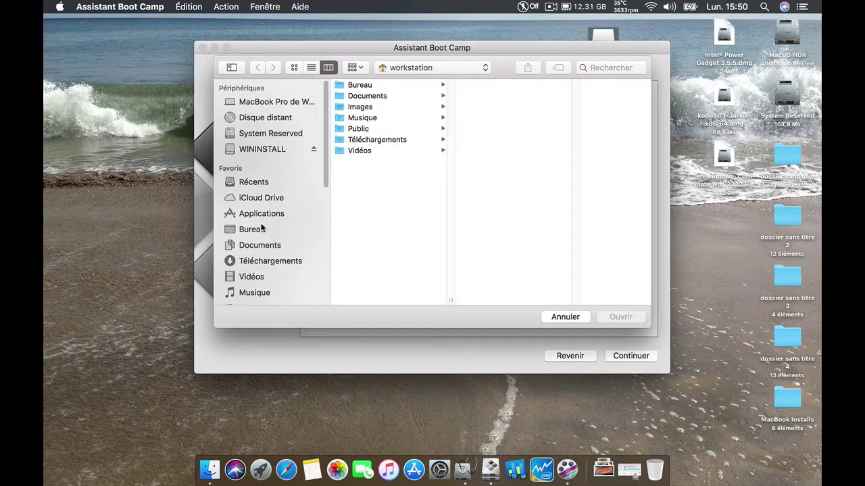
click(262, 229)
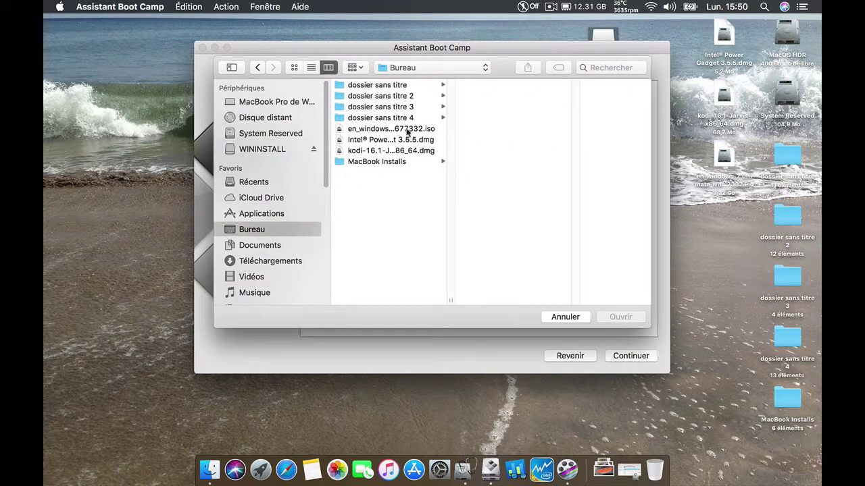
click(407, 132)
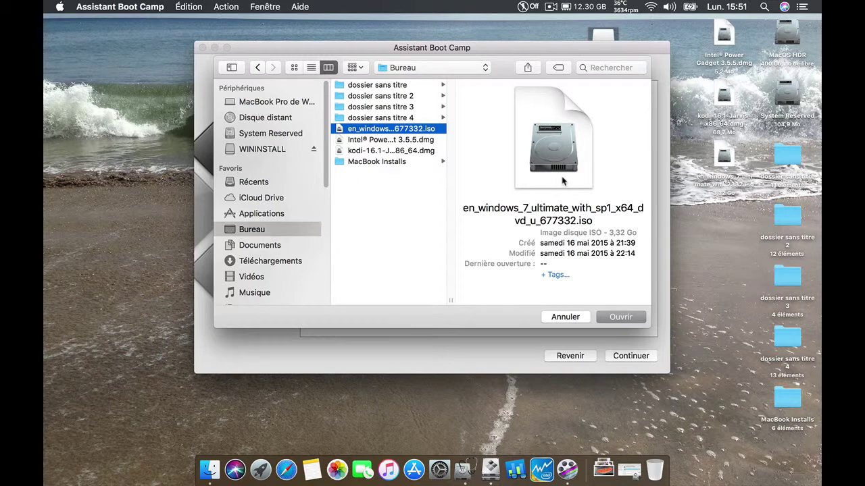
click(571, 317)
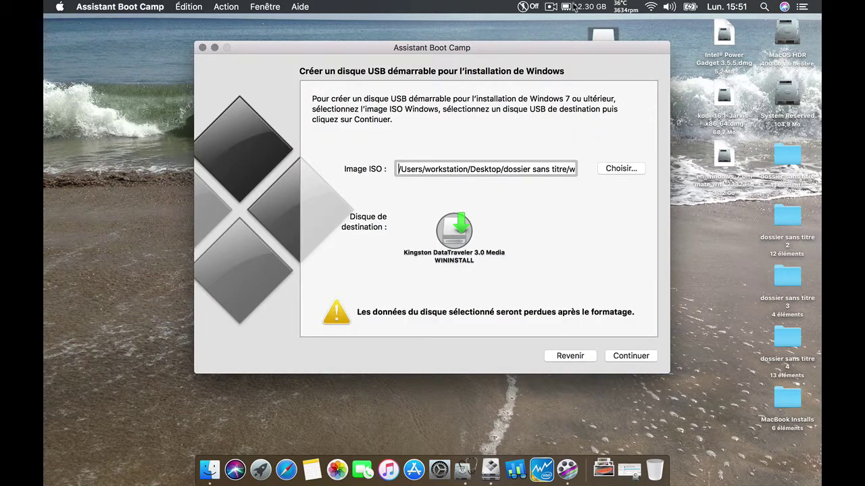
- Return to Boot Camp Assistant's task selection and eject the WININSTALL drive from the desktop
drag(571, 52, 464, 27)
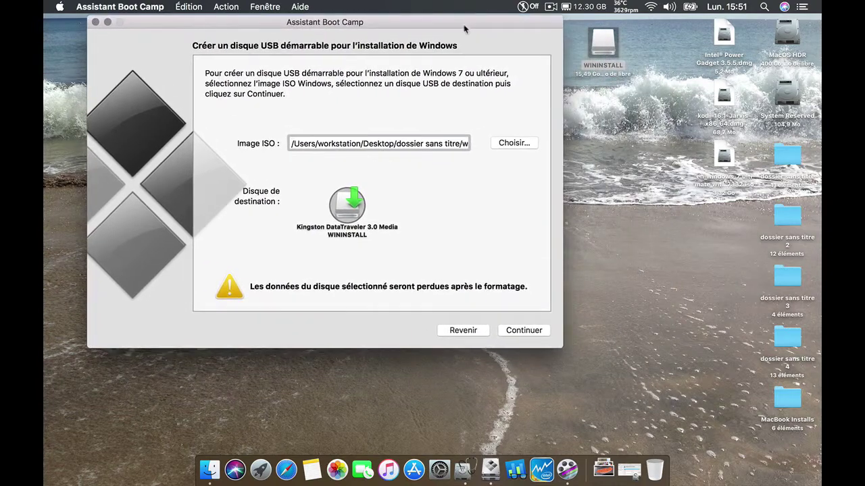
click(463, 331)
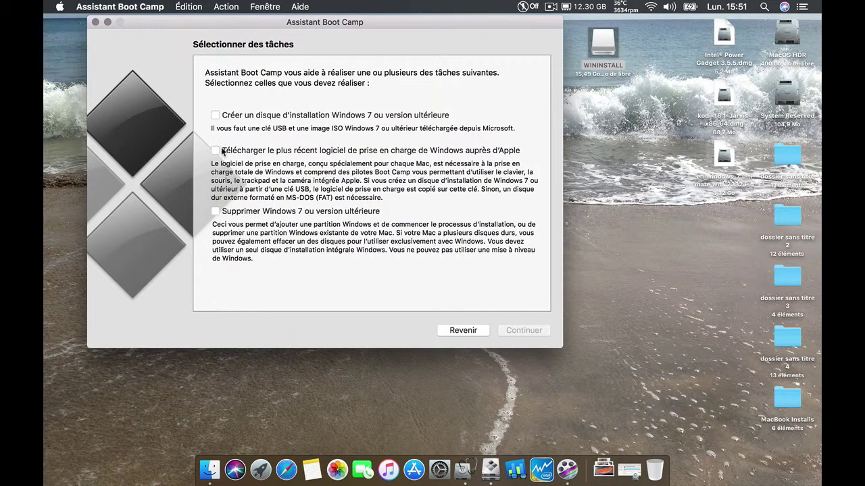
right_click(606, 39)
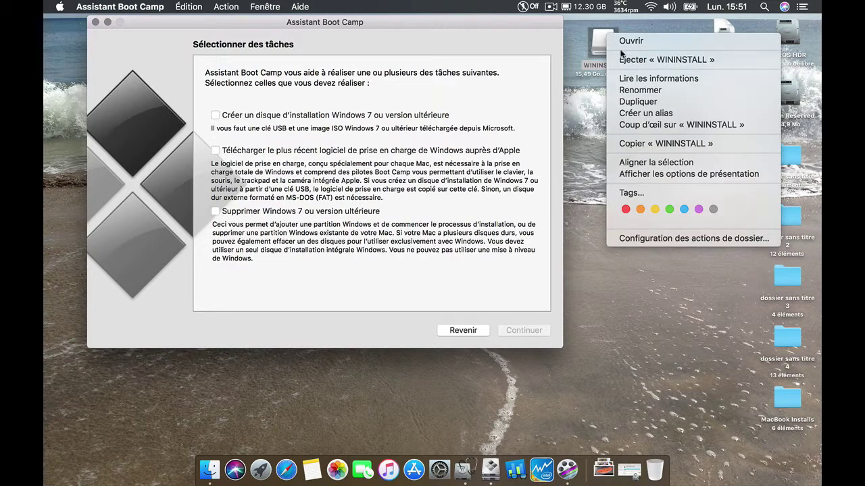
click(631, 57)
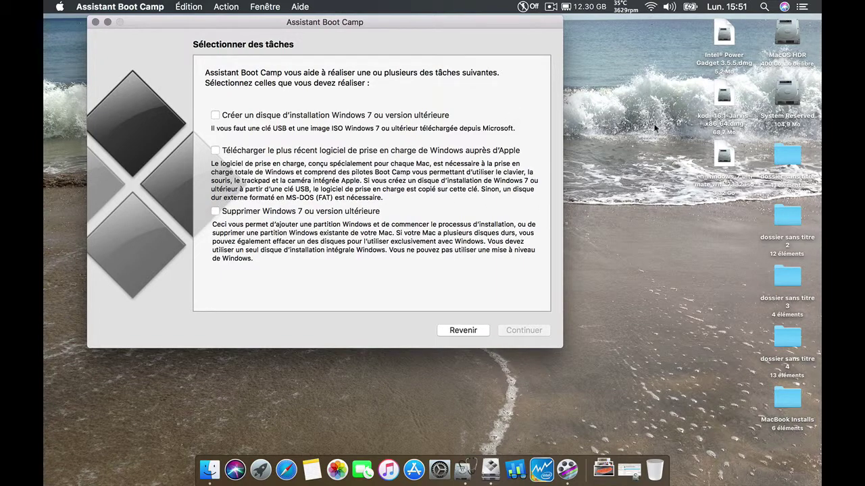
- Switch to Disk Utility, check the erase format options for USB DISK 2.0 Media, and cancel the erase
click(473, 439)
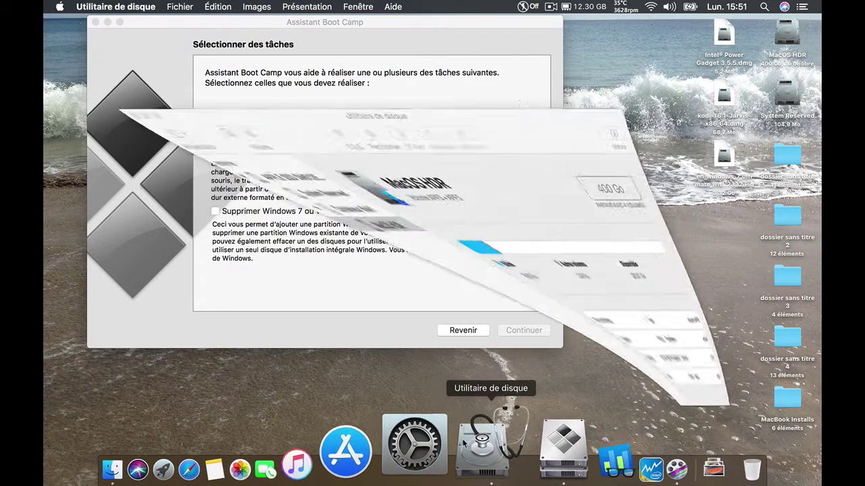
drag(212, 34, 230, 29)
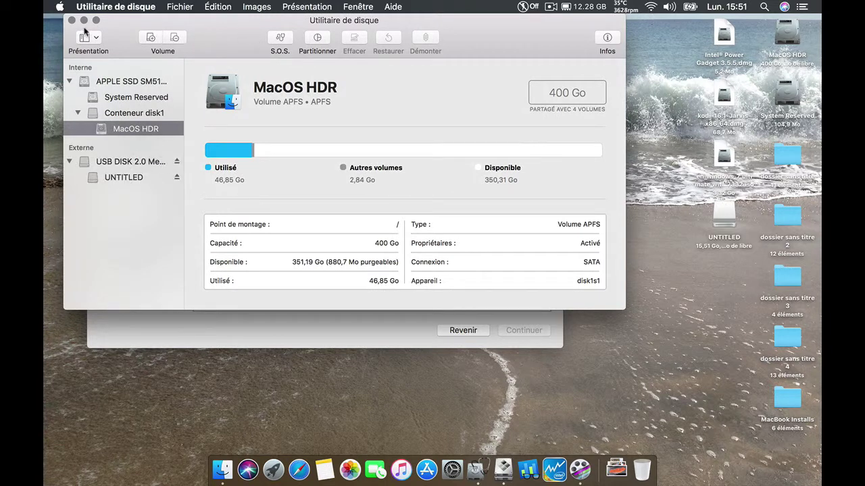
click(117, 164)
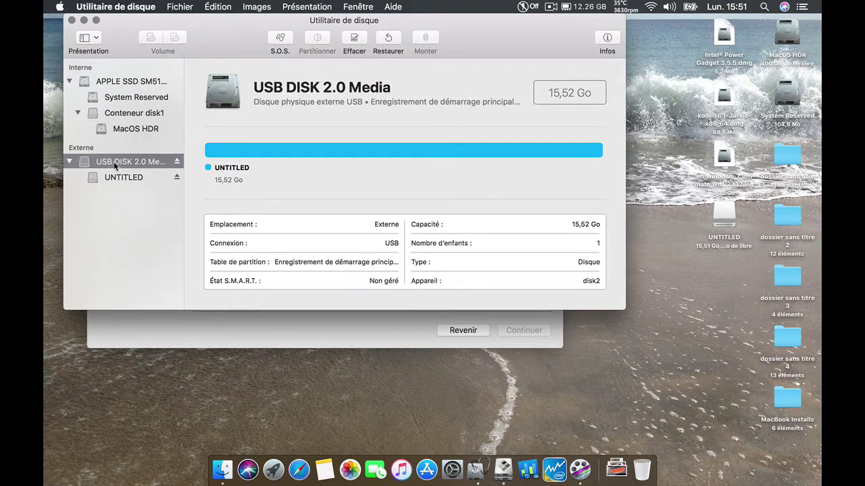
click(355, 39)
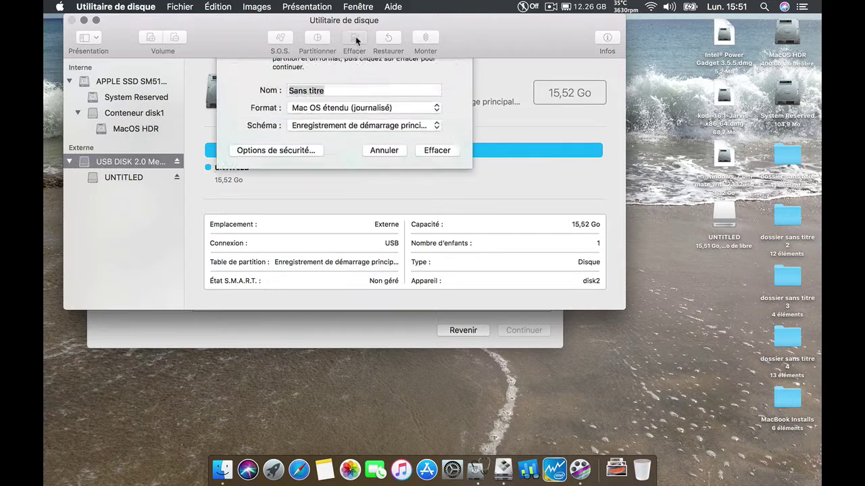
click(382, 168)
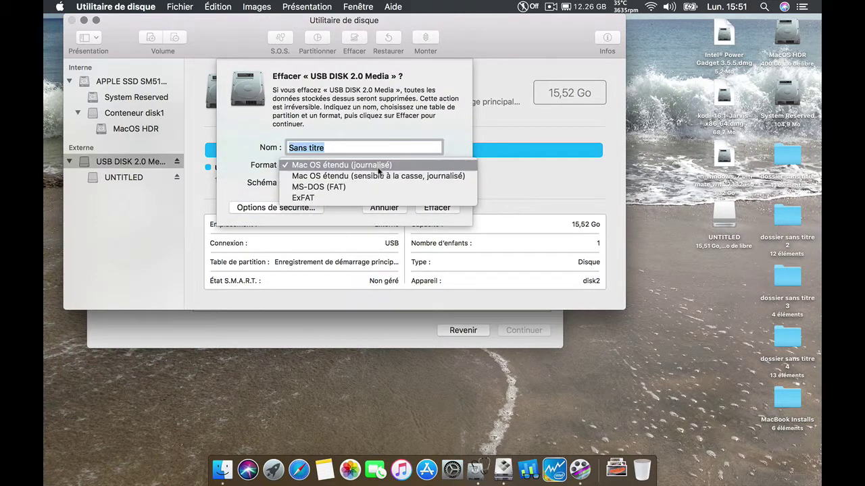
click(459, 126)
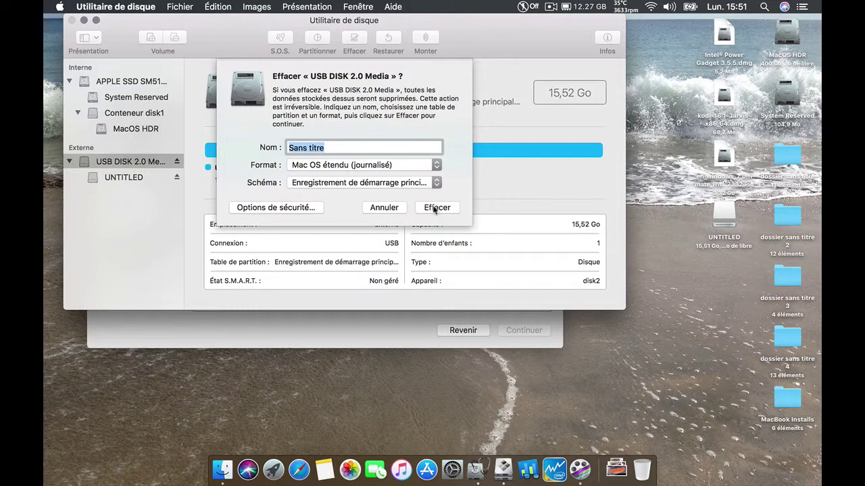
click(386, 208)
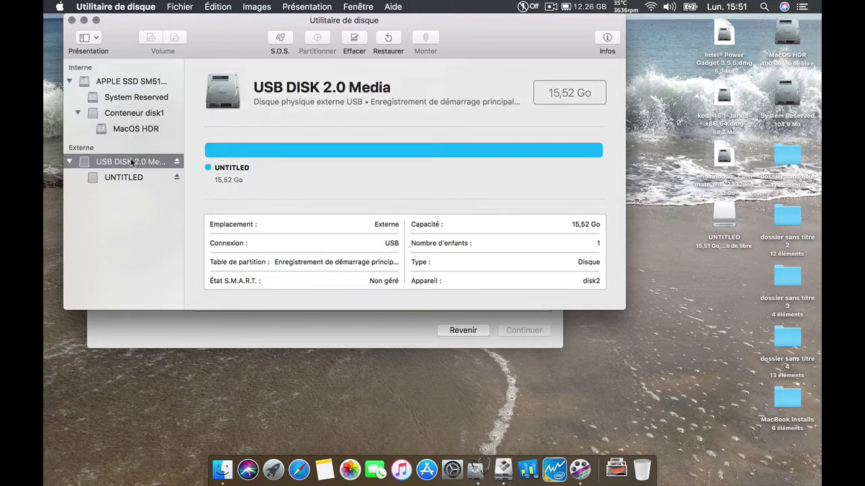
- Open the UNTITLED USB drive from the desktop and examine the driver and Boot Camp files it contains
double_click(729, 217)
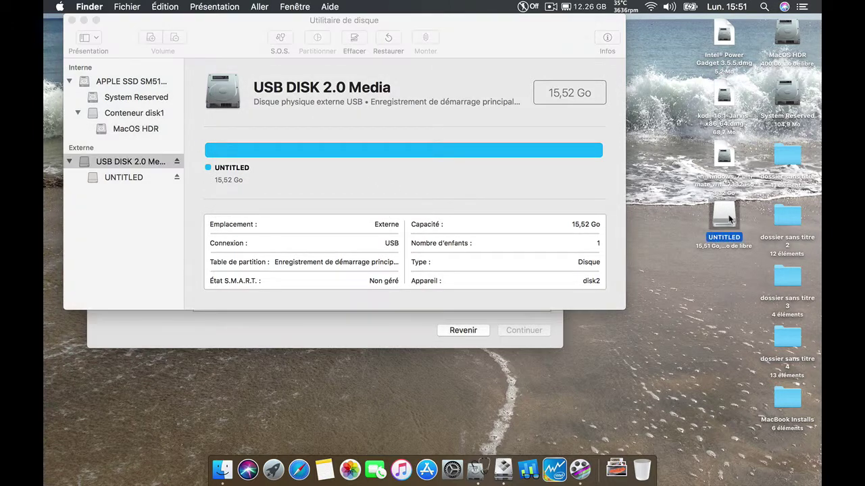
drag(502, 72, 525, 39)
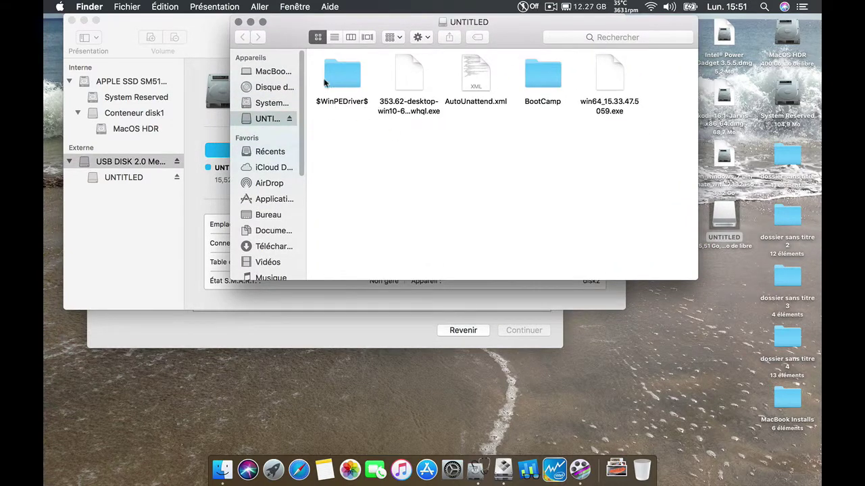
drag(345, 164, 631, 87)
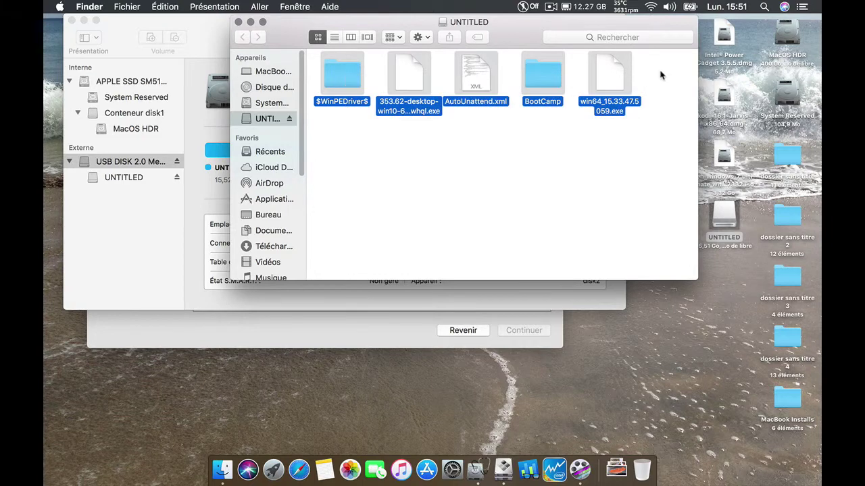
click(670, 203)
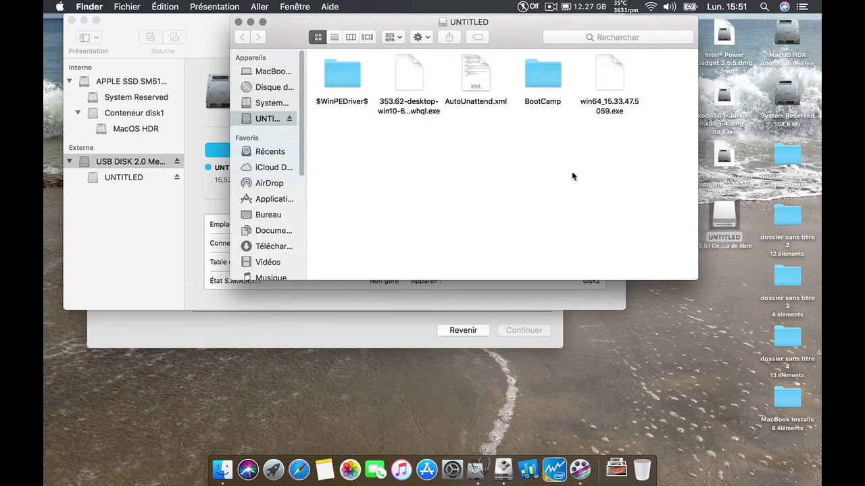
- Close the Disk Utility and UNTITLED drive windows and move the Boot Camp Assistant window toward the middle of the desktop
click(71, 21)
drag(288, 29, 403, 20)
click(304, 21)
drag(451, 15, 456, 15)
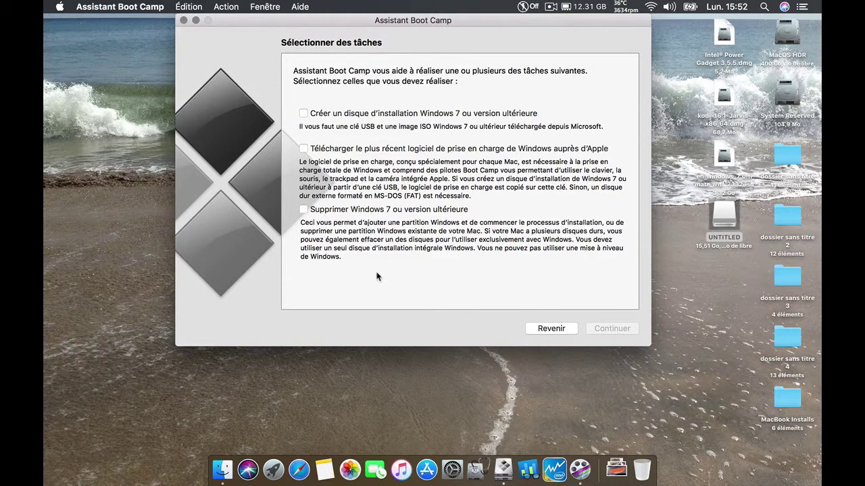
- Check the file system format and capacity of the System Reserved volume in its information window, and close it
click(809, 100)
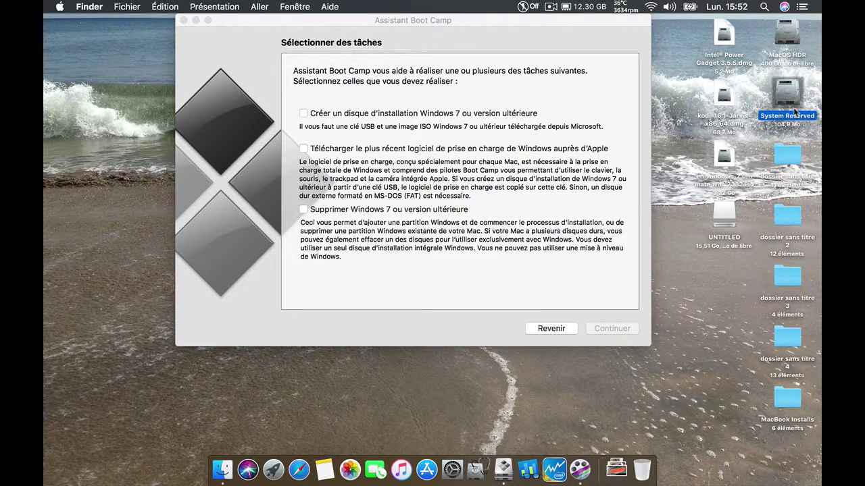
right_click(797, 99)
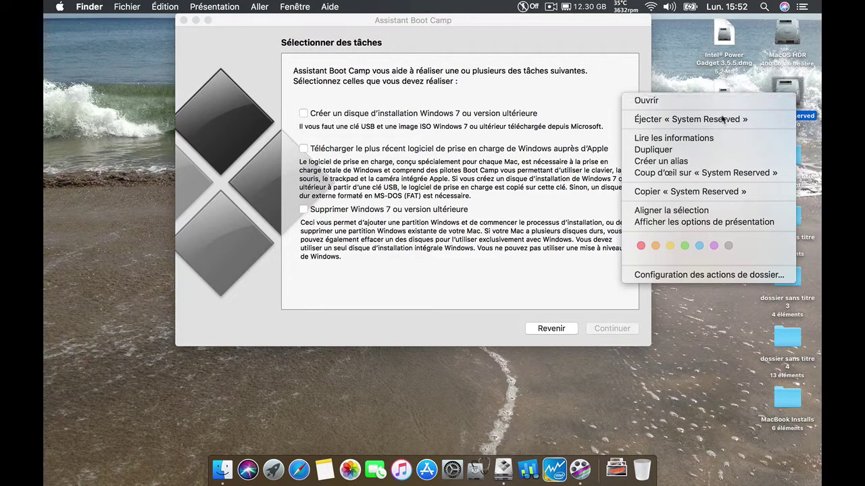
click(693, 139)
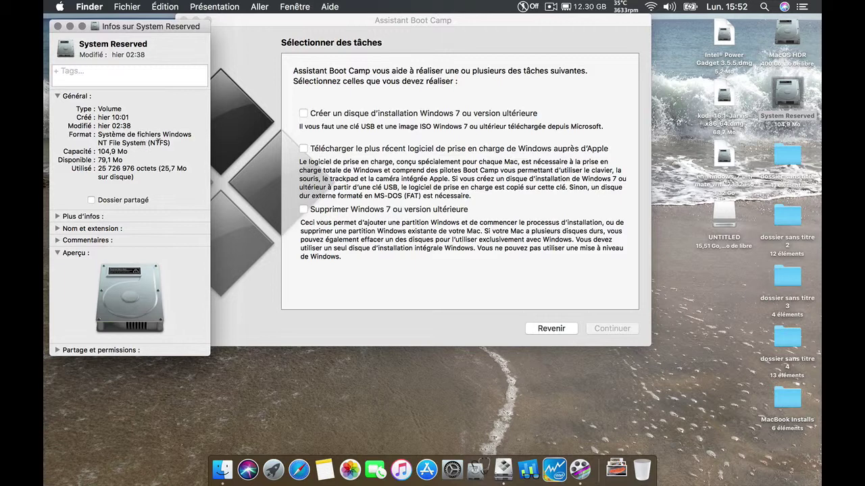
click(57, 26)
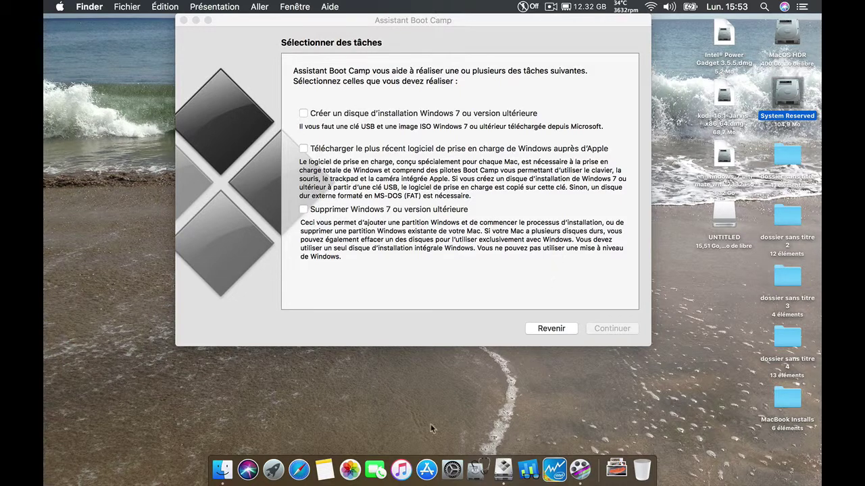
- Switch to Disk Utility and examine the internal APPLE SSD's partition layout, Conteneur disk1 and the MacOS HDR volume
click(478, 446)
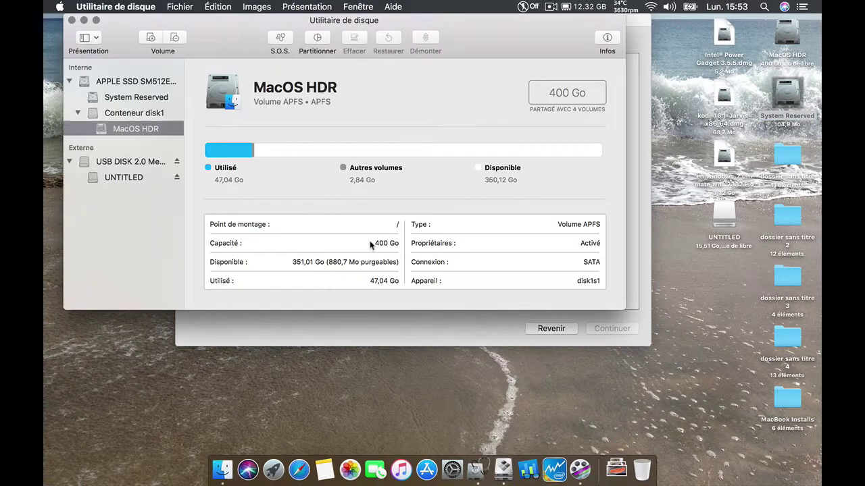
click(127, 82)
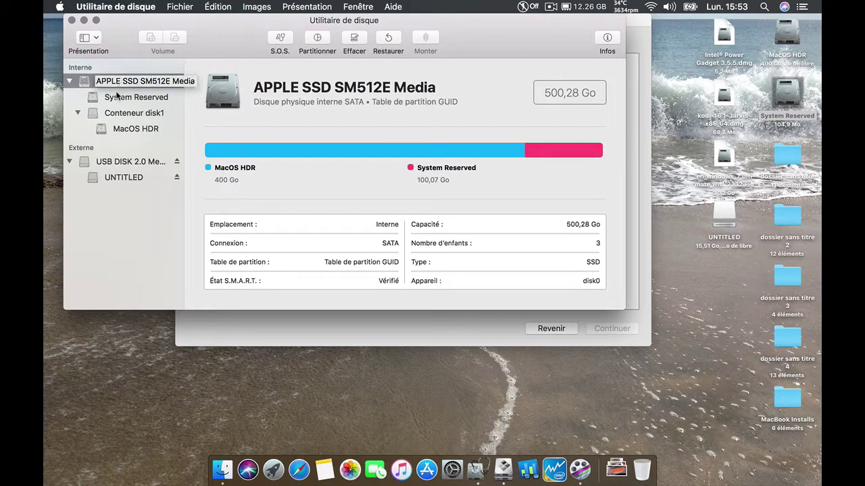
click(119, 113)
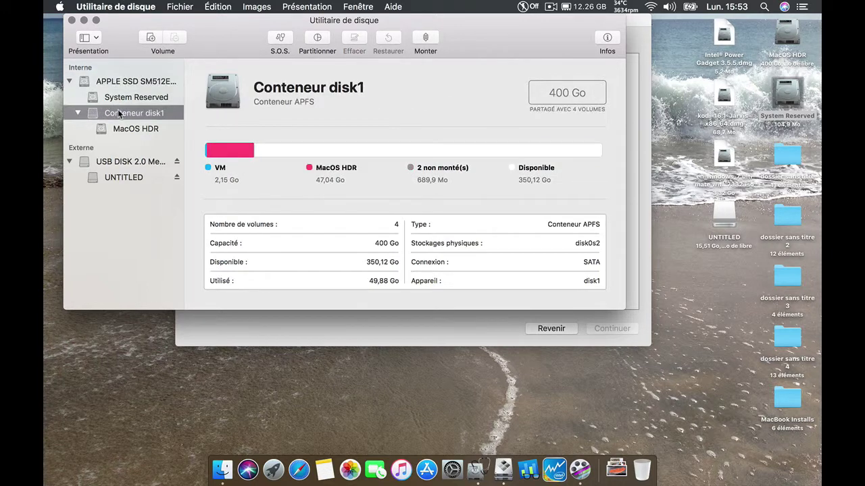
click(125, 134)
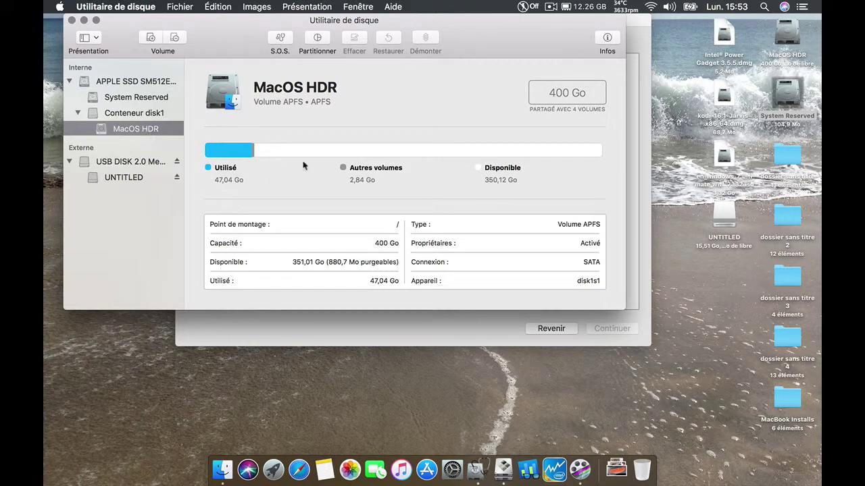
click(497, 336)
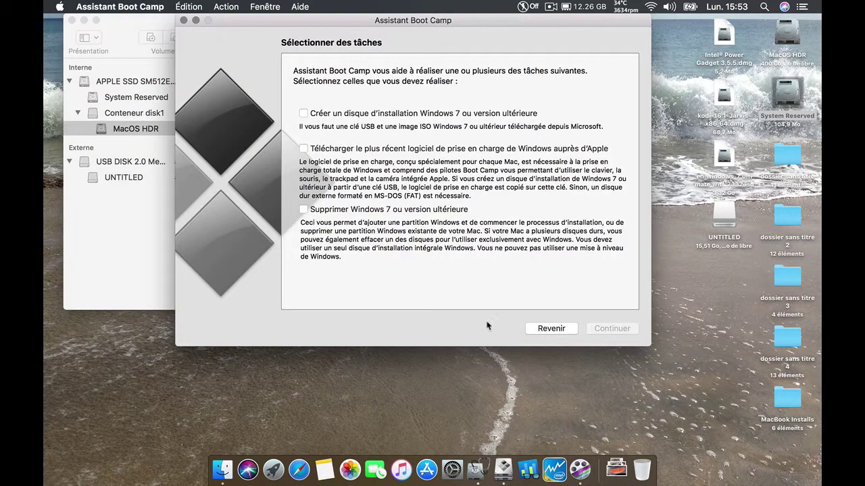
click(127, 133)
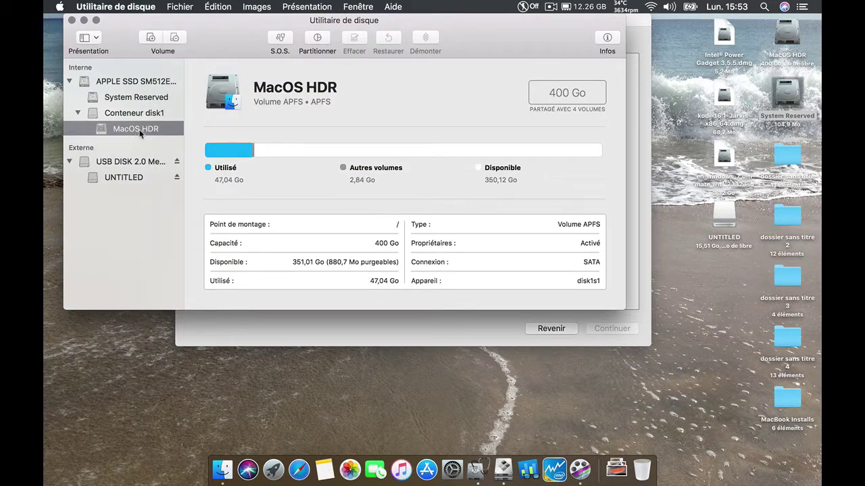
- Close Disk Utility and Boot Camp Assistant to return to the empty desktop
click(72, 21)
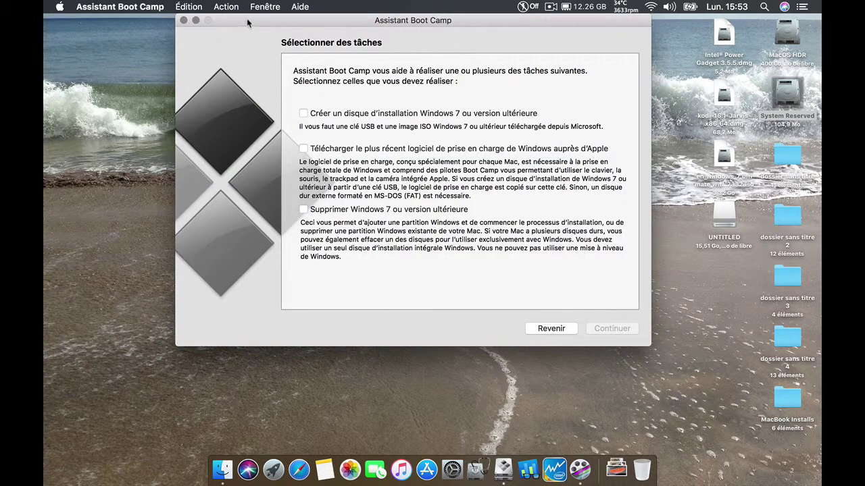
click(183, 21)
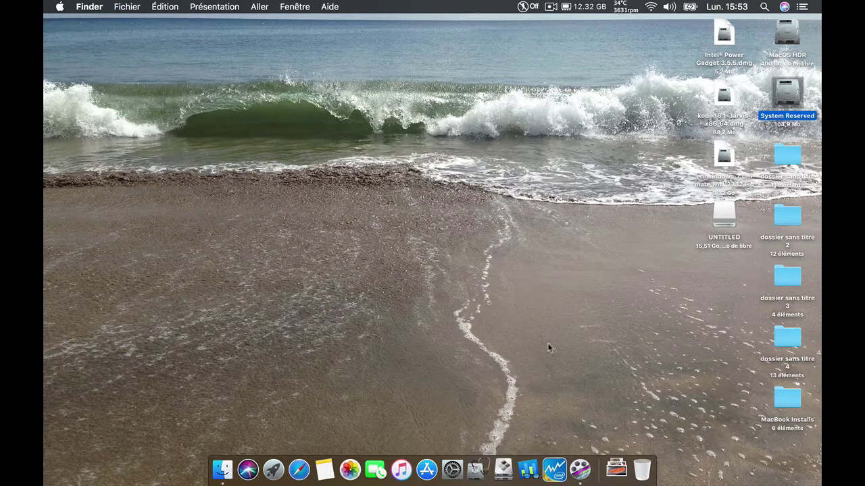